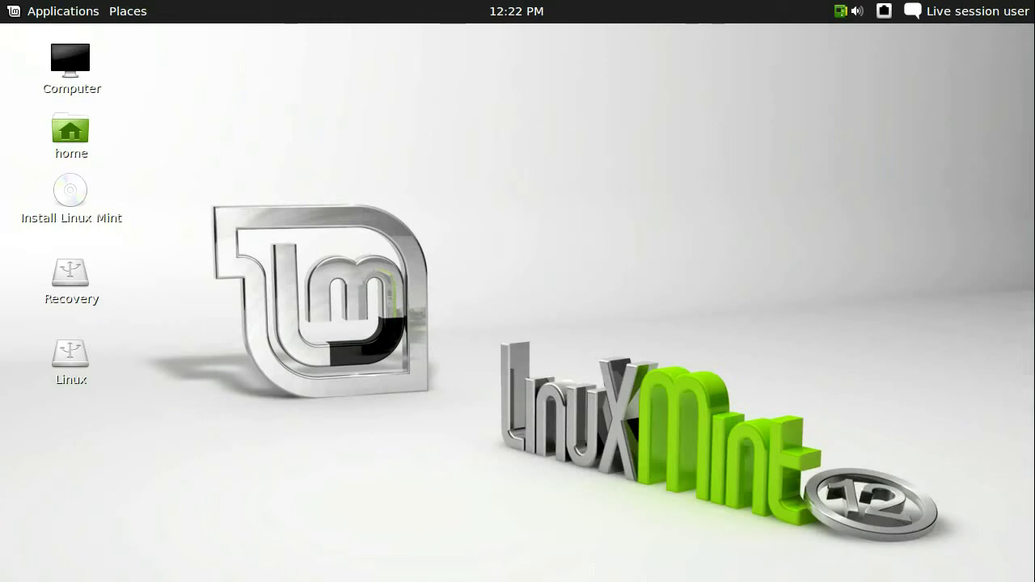
Open a terminal and run "sudo gedit /media/Recovery/com.apple.boot.plist" to edit the boot configuration file.
right_click(518, 486)
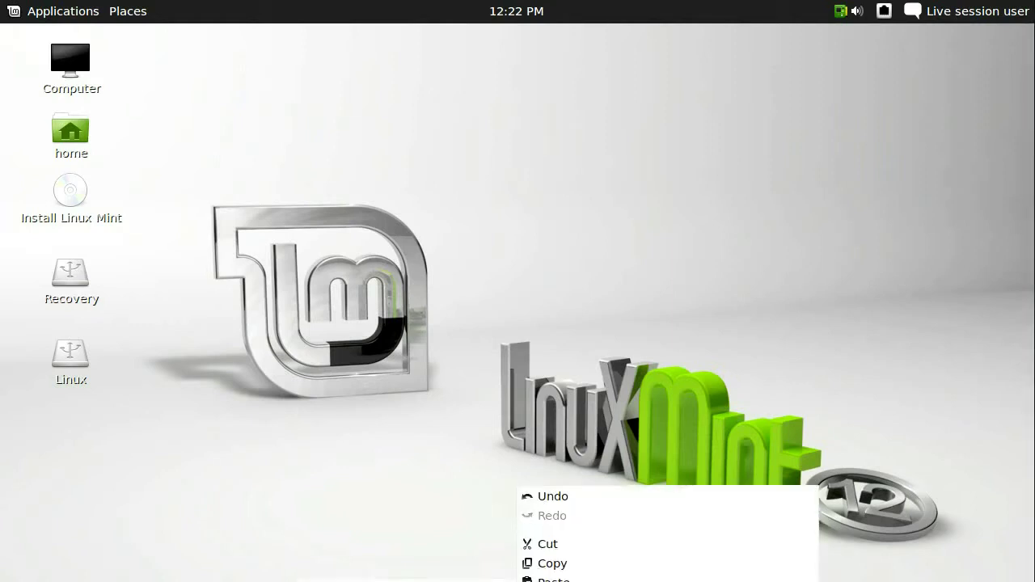
left_click(682, 574)
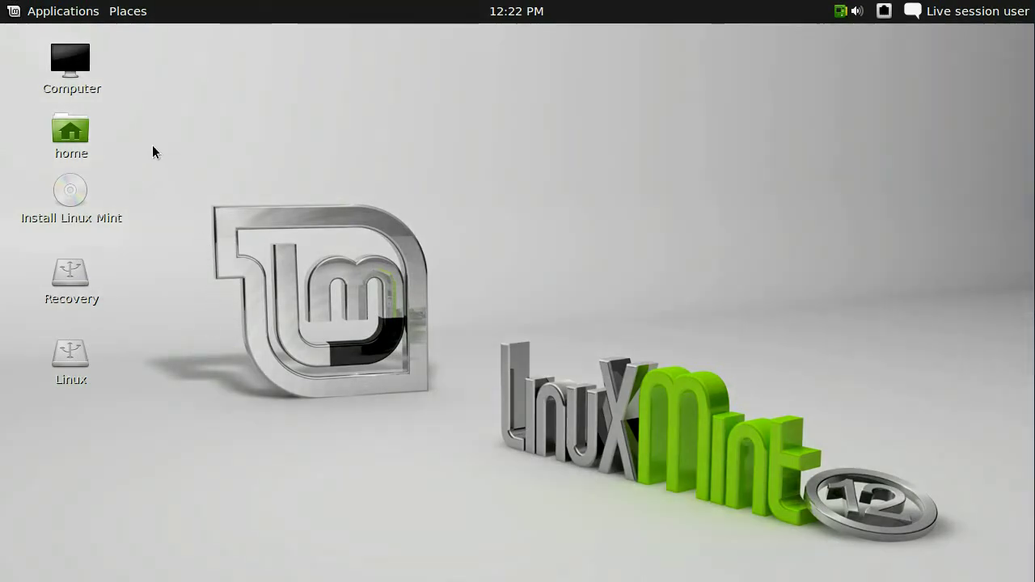
left_click(75, 11)
mouse_move(74, 37)
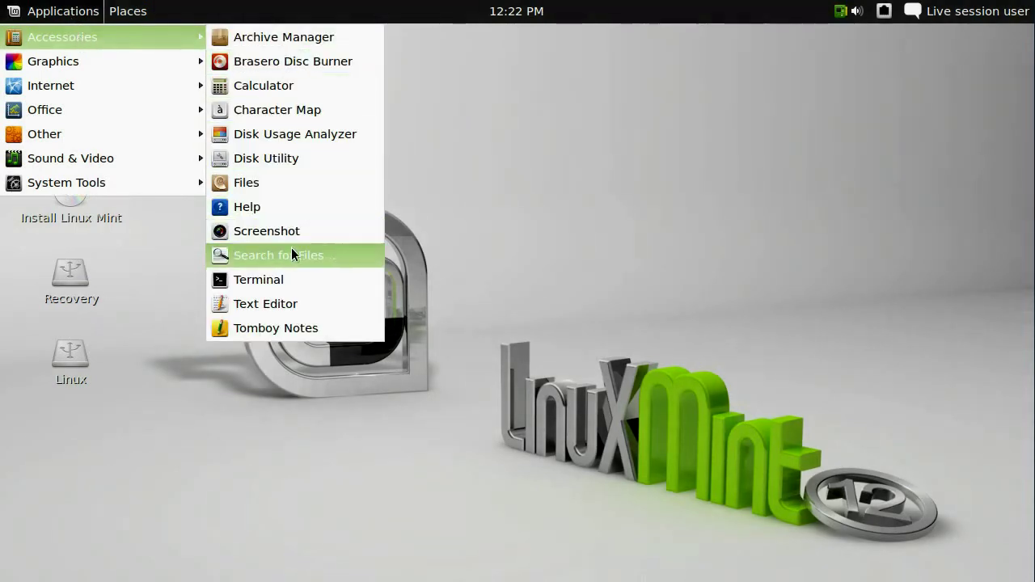
left_click(288, 279)
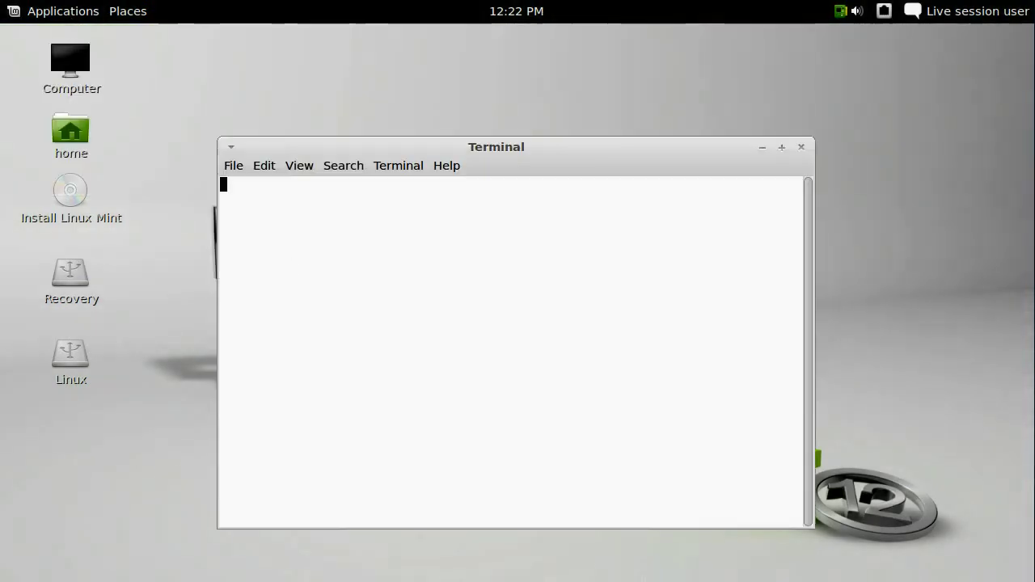
right_click(410, 274)
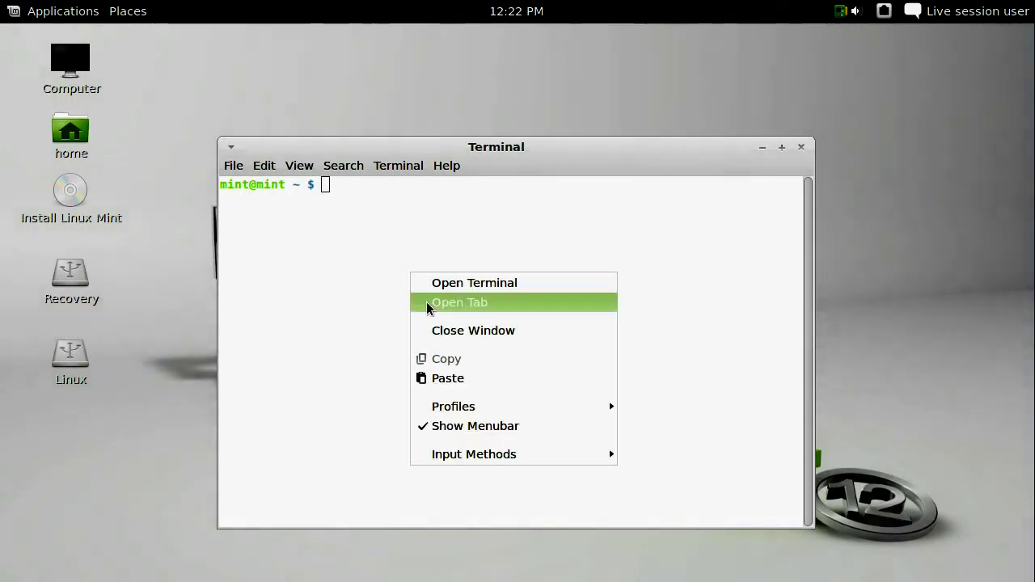
left_click(457, 380)
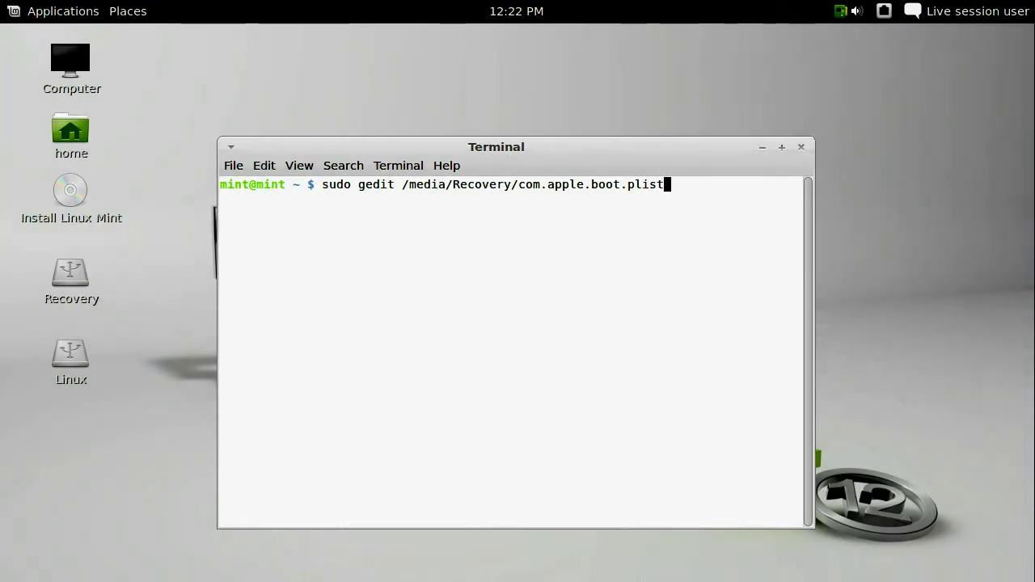
key("Return")
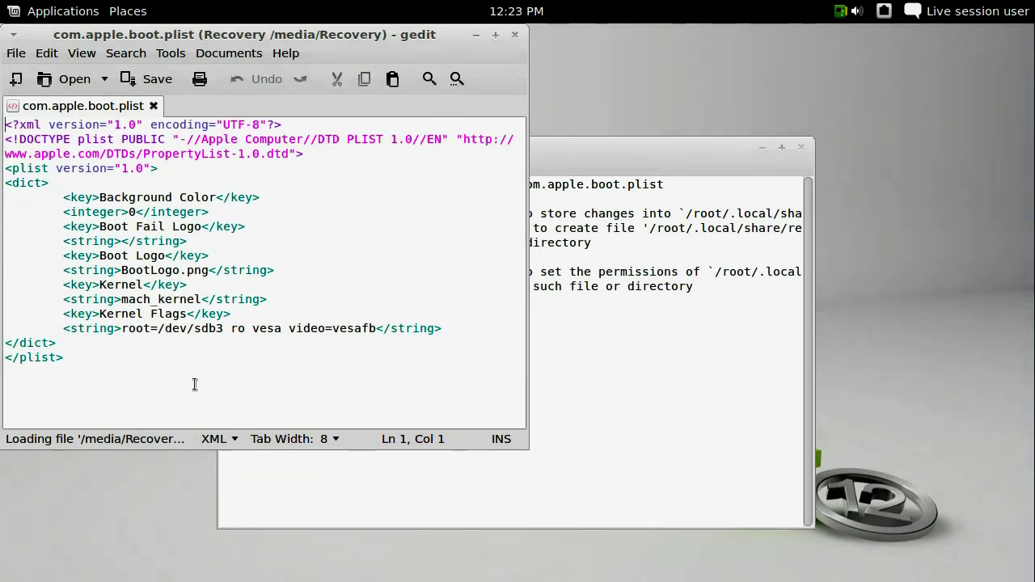
Change the root device in the Kernel Flags string to /dev/sda3.
left_click_drag(55, 328, 464, 326)
left_click(144, 337)
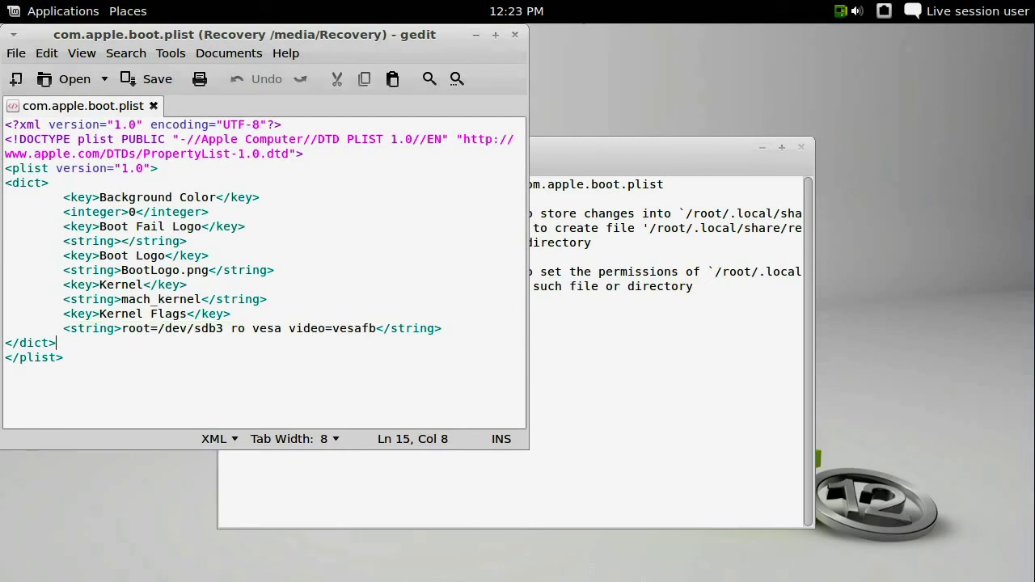
left_click(214, 328)
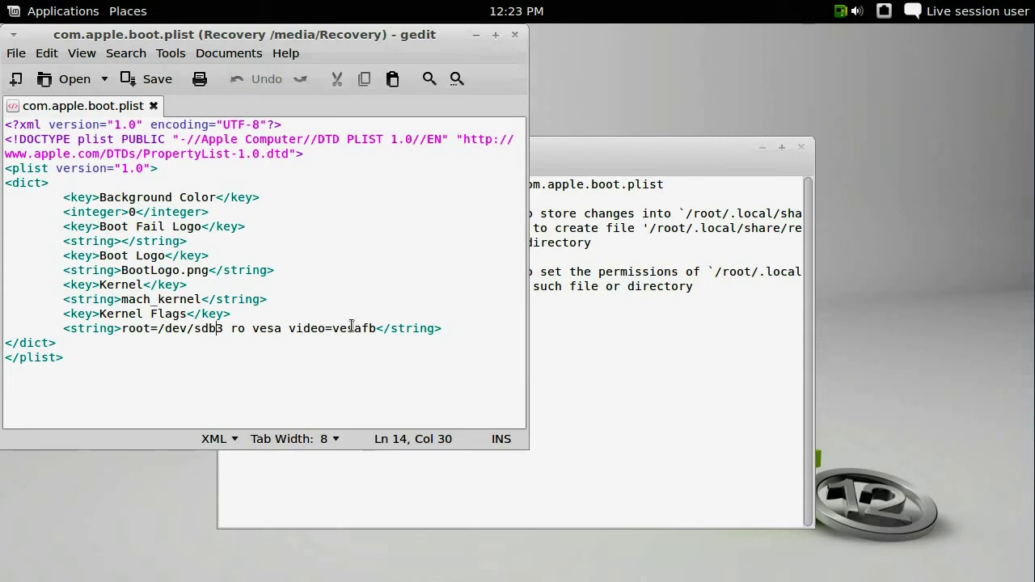
key("BackSpace")
type("a")
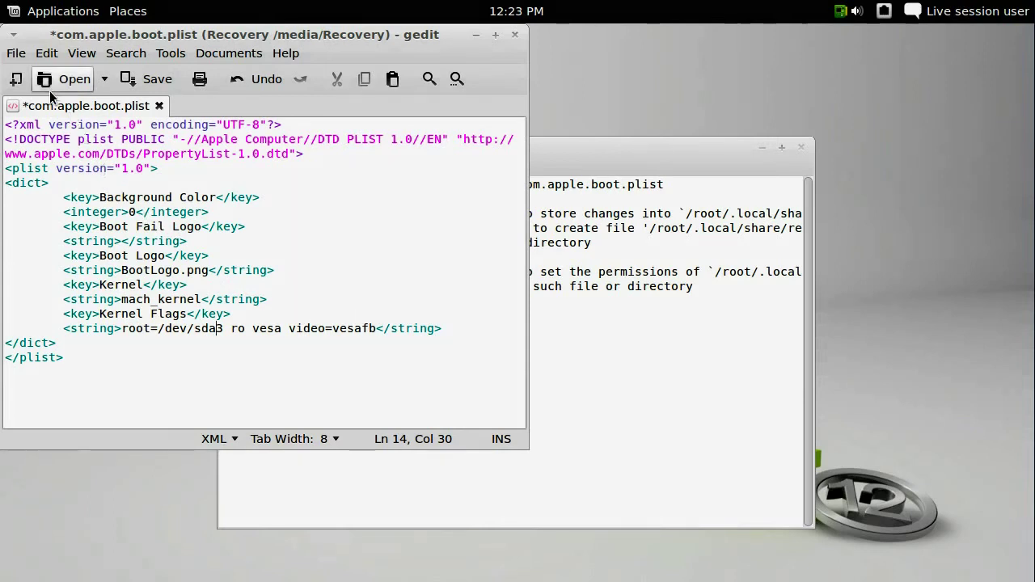
Save com.apple.boot.plist and close the text editor.
left_click(28, 56)
left_click(39, 120)
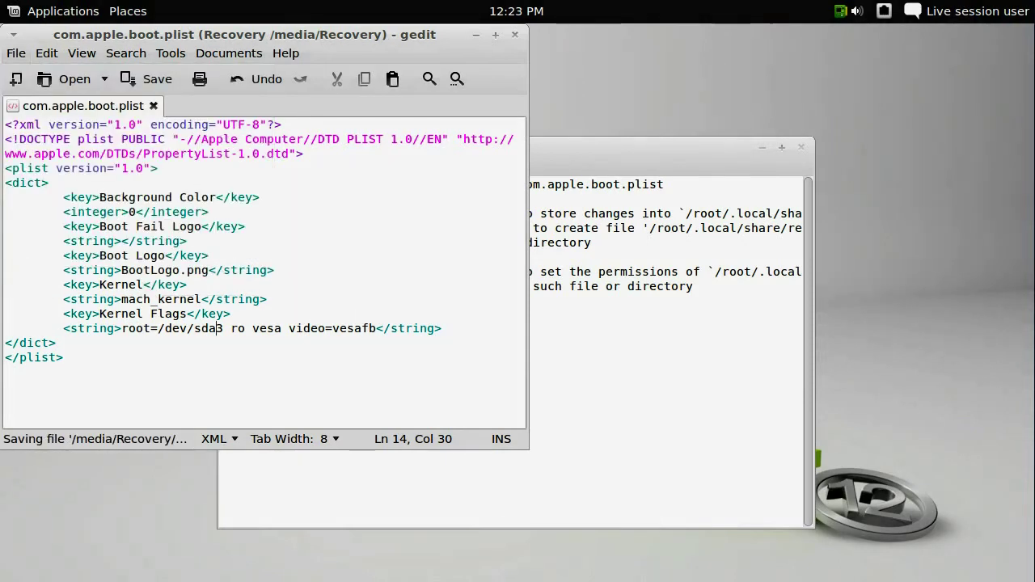
left_click(514, 34)
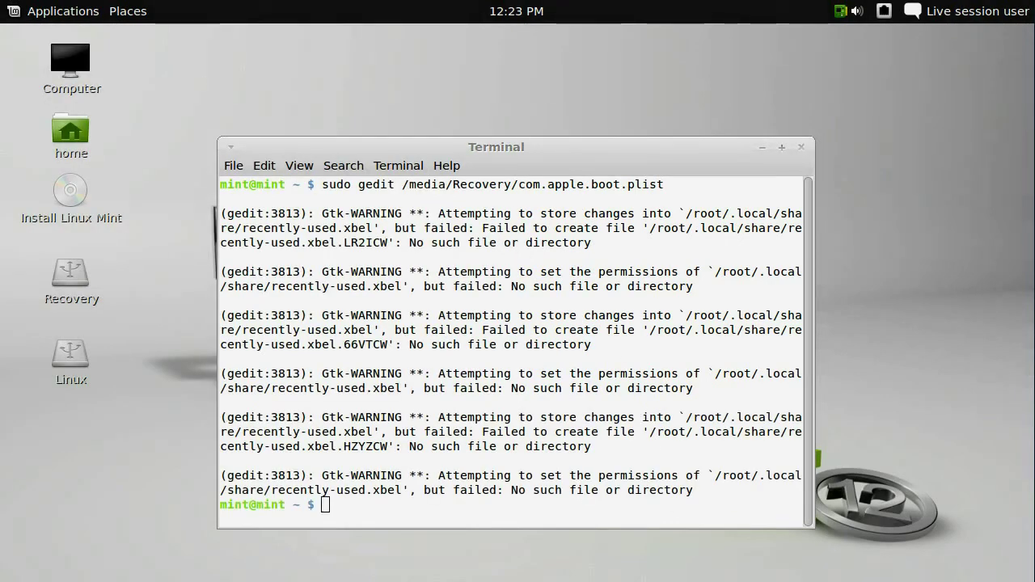
Run "sudo gedit /media/Linux/etc/fstab" in the terminal to open the Linux partition's fstab file for editing.
right_click(522, 498)
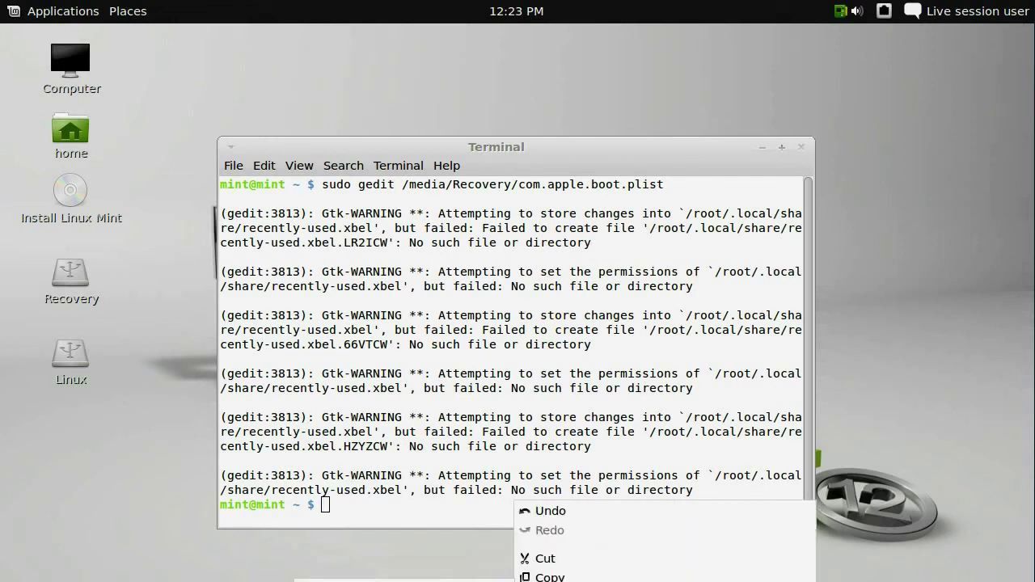
key("Escape")
right_click(495, 444)
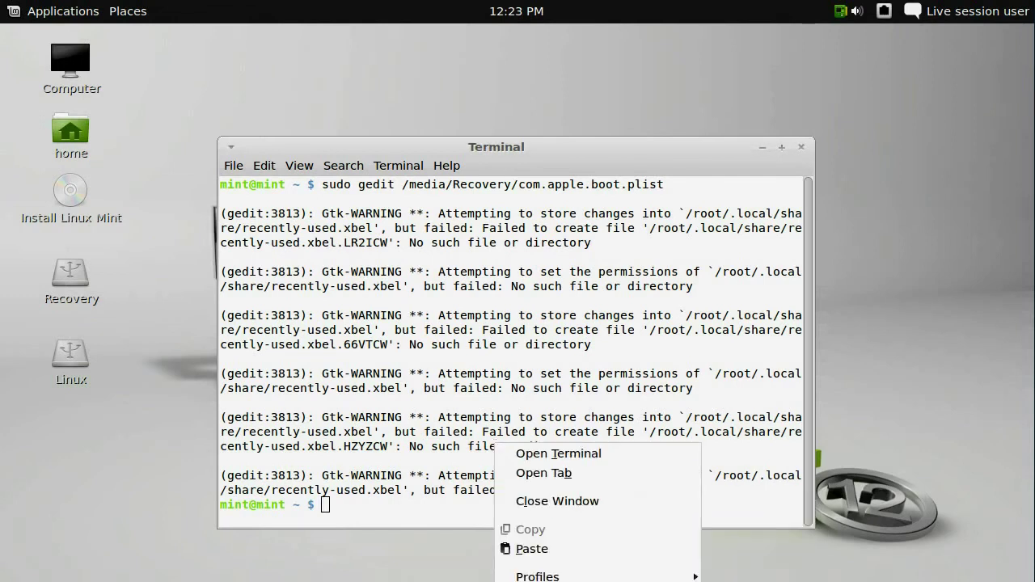
left_click(539, 547)
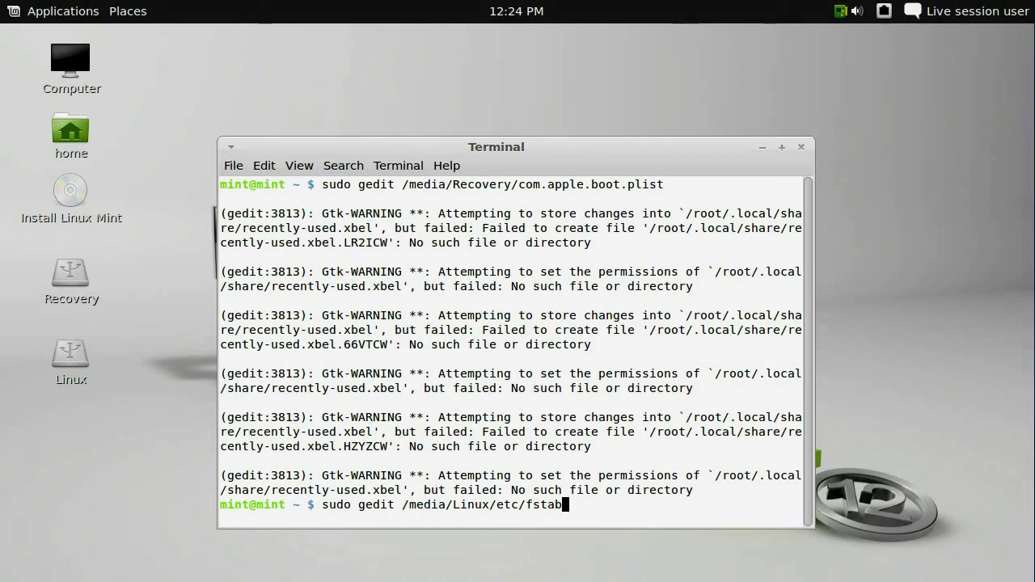
key("Return")
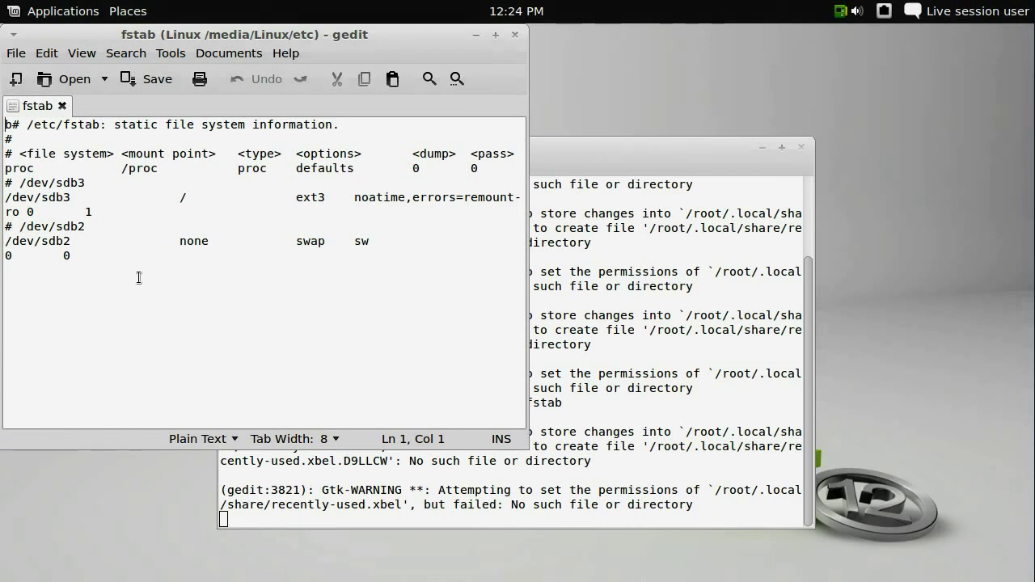
Change both root partition references in fstab, the comment and the ext3 mount line, to /dev/sda3.
double_click(58, 183)
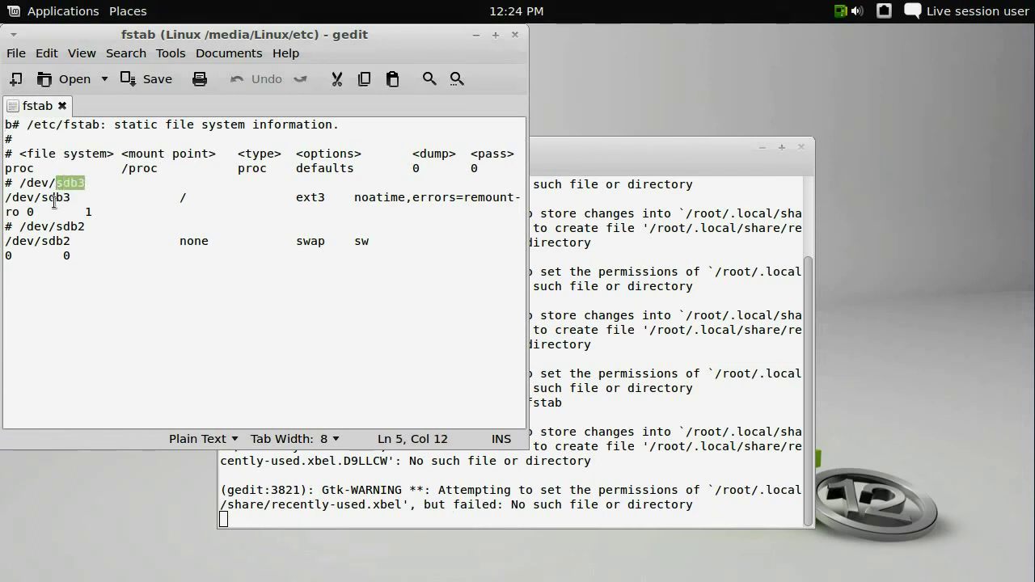
double_click(55, 229)
left_click(91, 181)
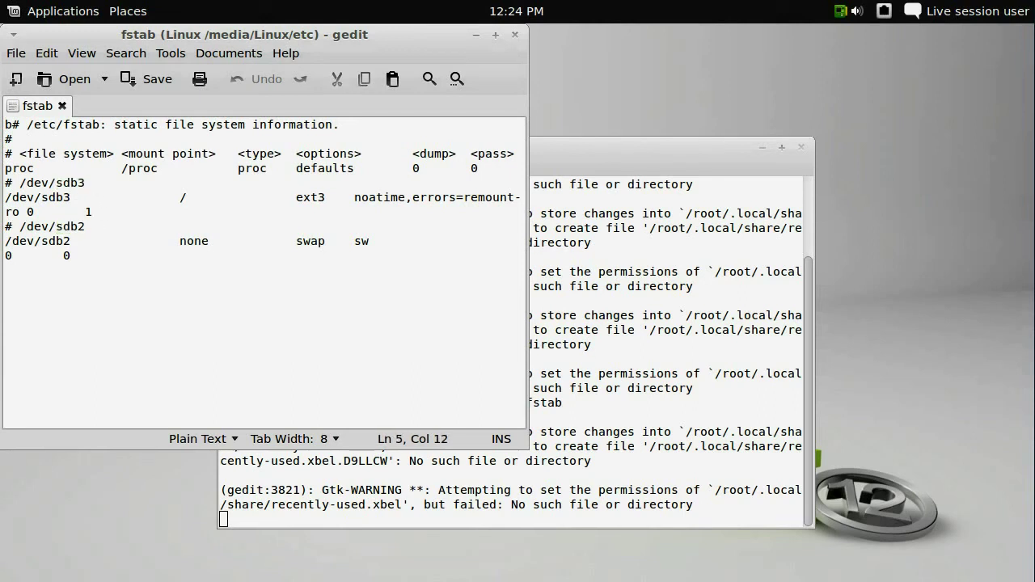
key("Left")
left_click(81, 226)
left_click(79, 183)
key("BackSpace")
type("a")
key("Down")
key("Left")
type("a")
key("BackSpace")
key("BackSpace")
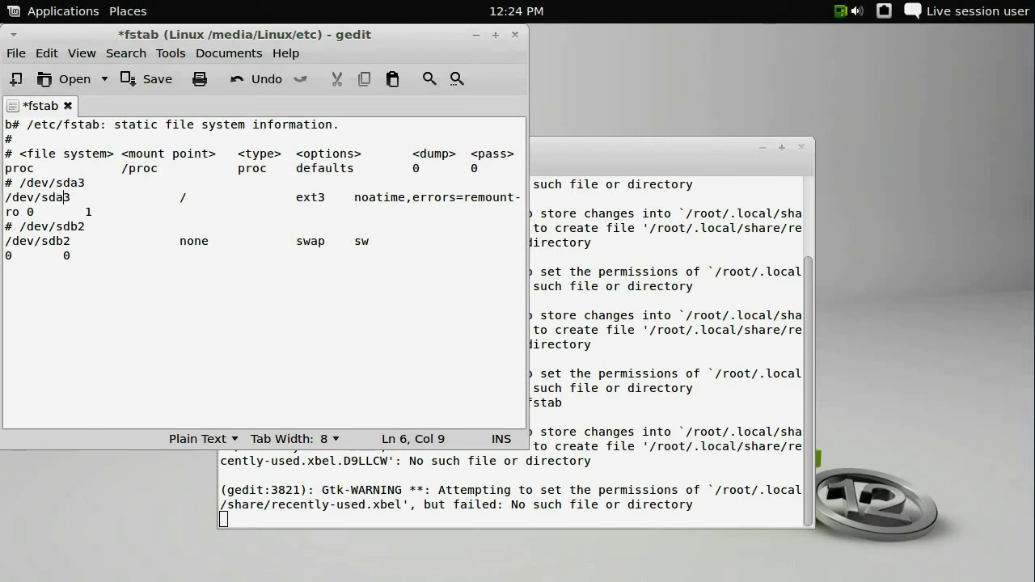
type("a")
Change both swap partition references in fstab, the comment and the swap line, to /dev/sda2.
key("Down")
key("Right")
key("Right")
key("BackSpace")
type("a")
key("Down")
key("Left")
key("Left")
key("BackSpace")
type("a")
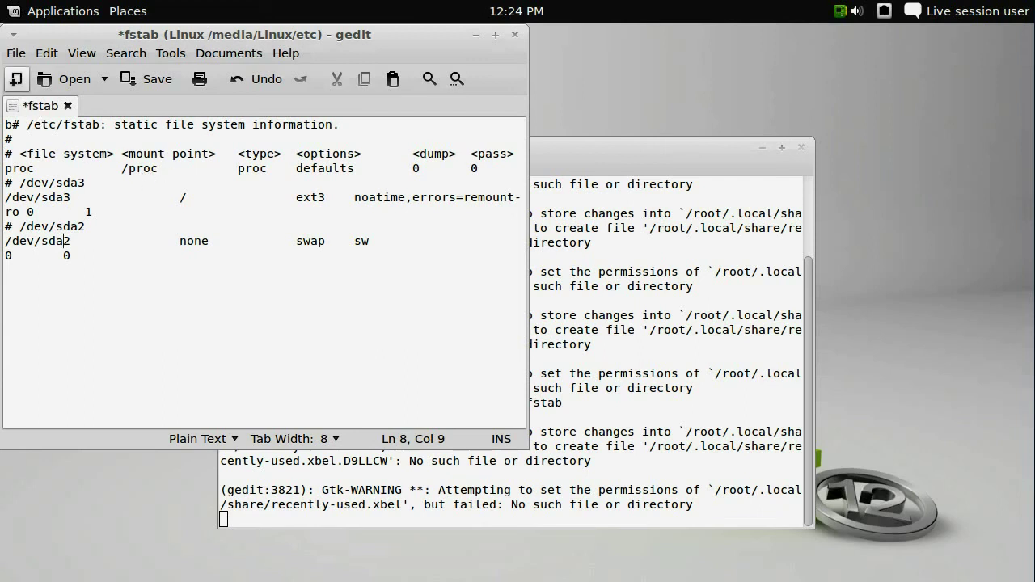
Save the edited fstab file and close the text editor.
left_click(16, 54)
left_click(38, 121)
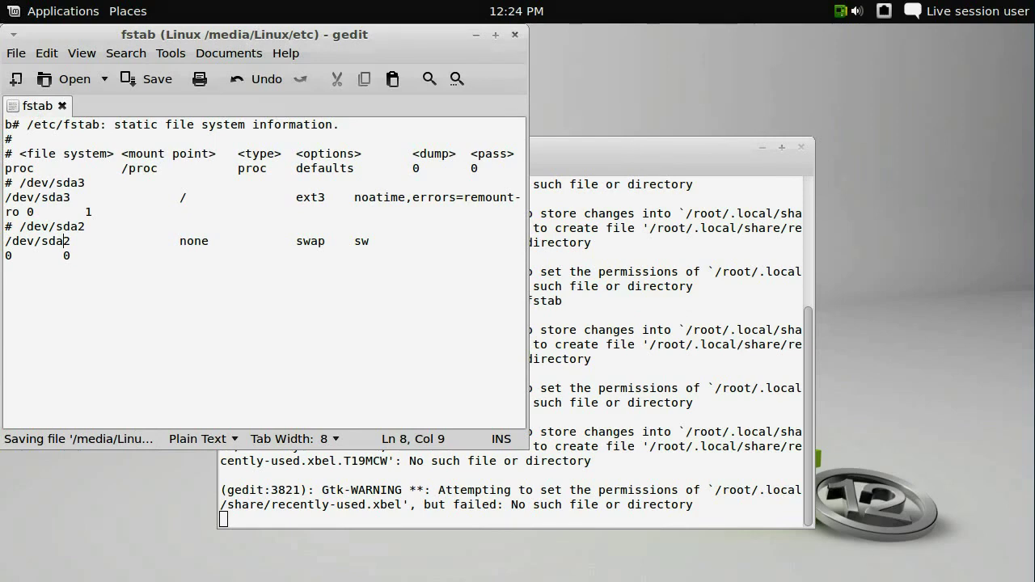
left_click(515, 35)
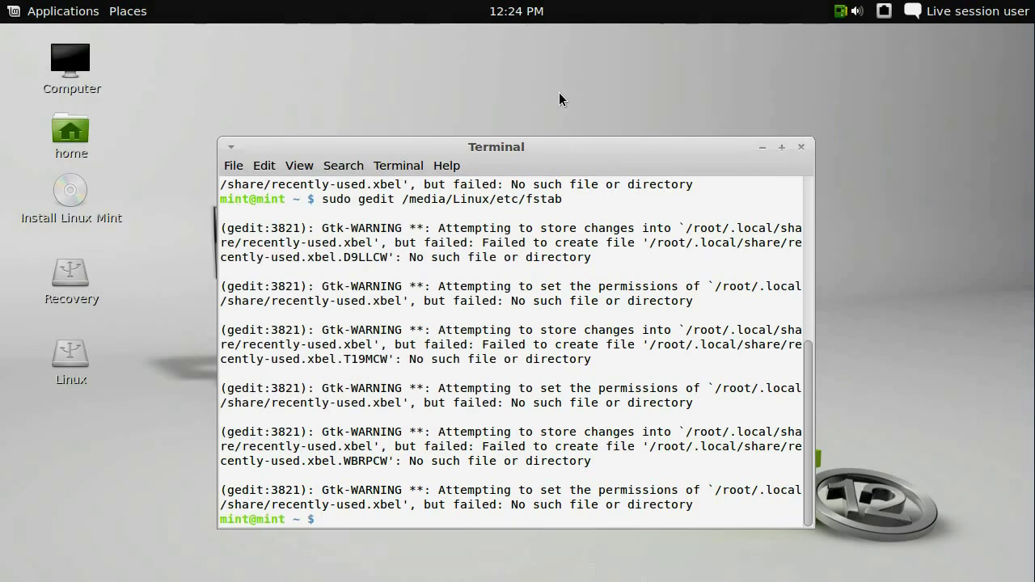